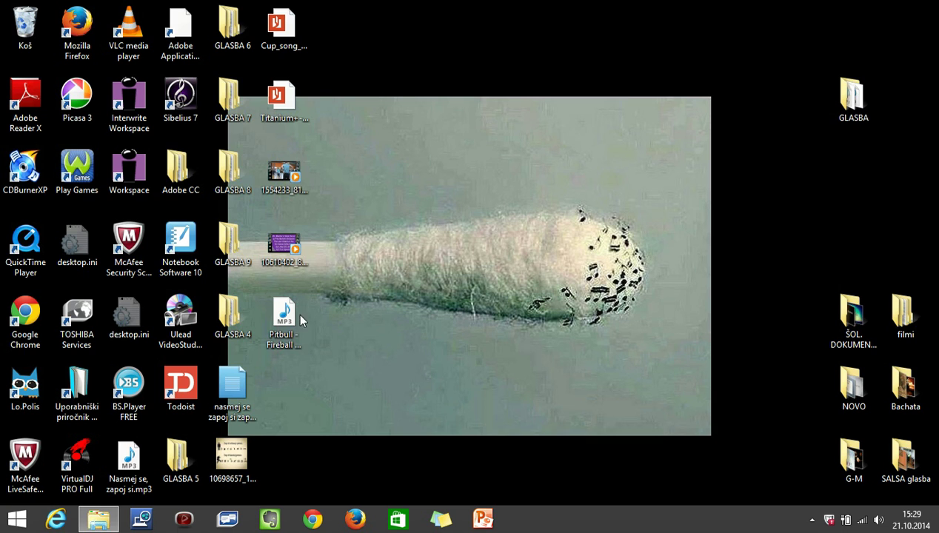
- Open the Windows 8 Start screen (Začetek) from the taskbar's Start button
{"action": "left_click", "coordinate": [16, 519]}
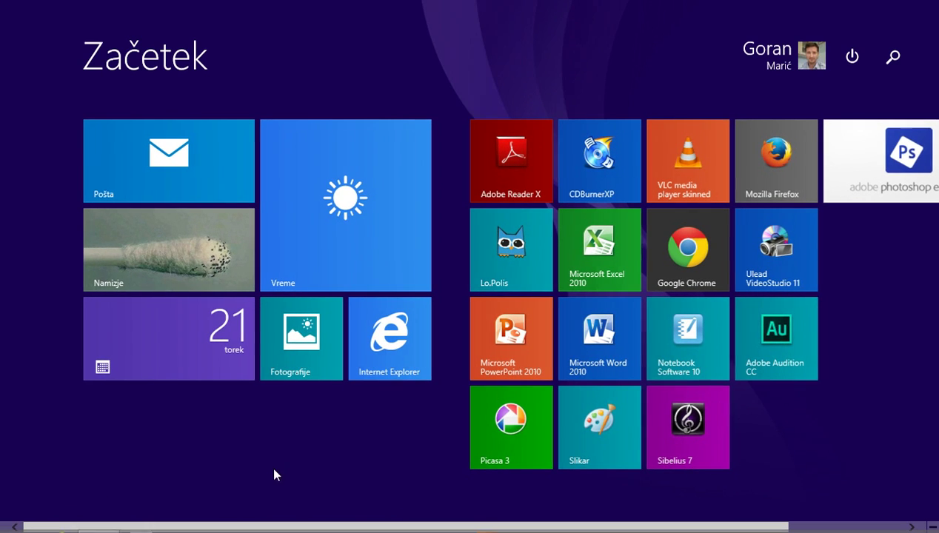
- Launch PowerPoint 2010 and set the slide size to On-screen Show (16:9), 25,4 × 14,29 cm
{"action": "left_click", "coordinate": [494, 339]}
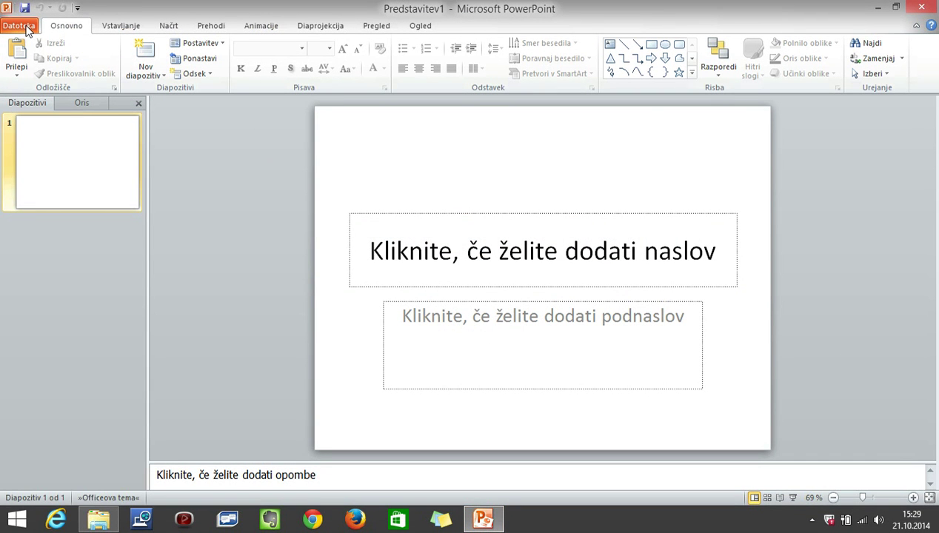
{"action": "left_click", "coordinate": [168, 26]}
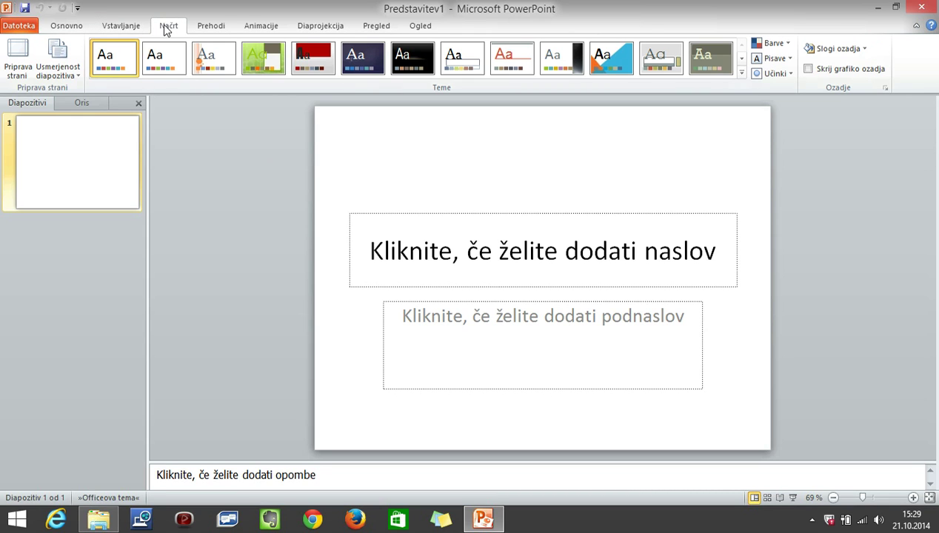
{"action": "left_click", "coordinate": [18, 60]}
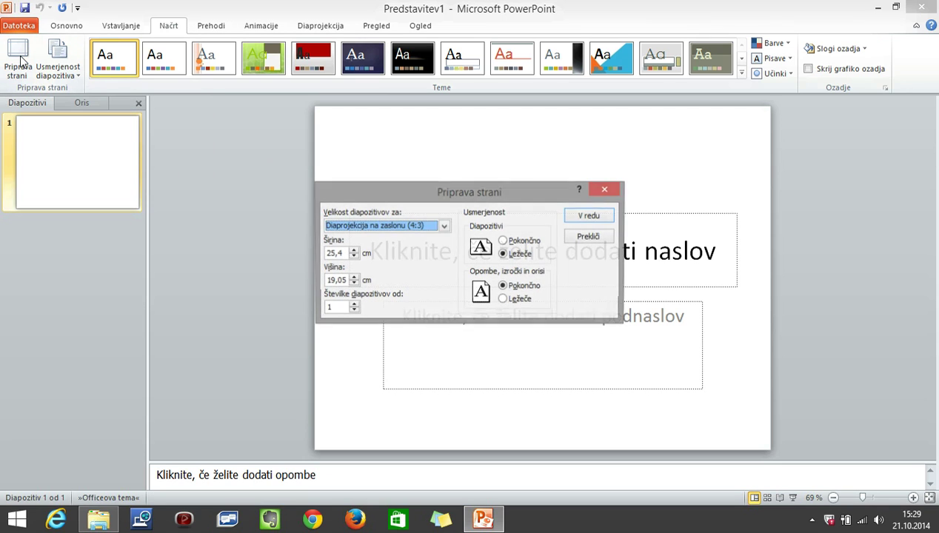
{"action": "left_click", "coordinate": [445, 227]}
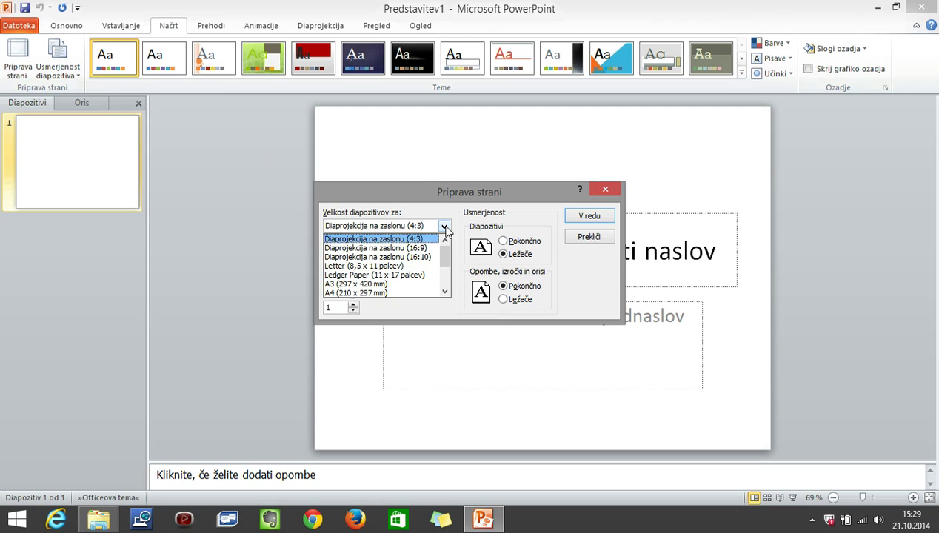
{"action": "left_click", "coordinate": [425, 248]}
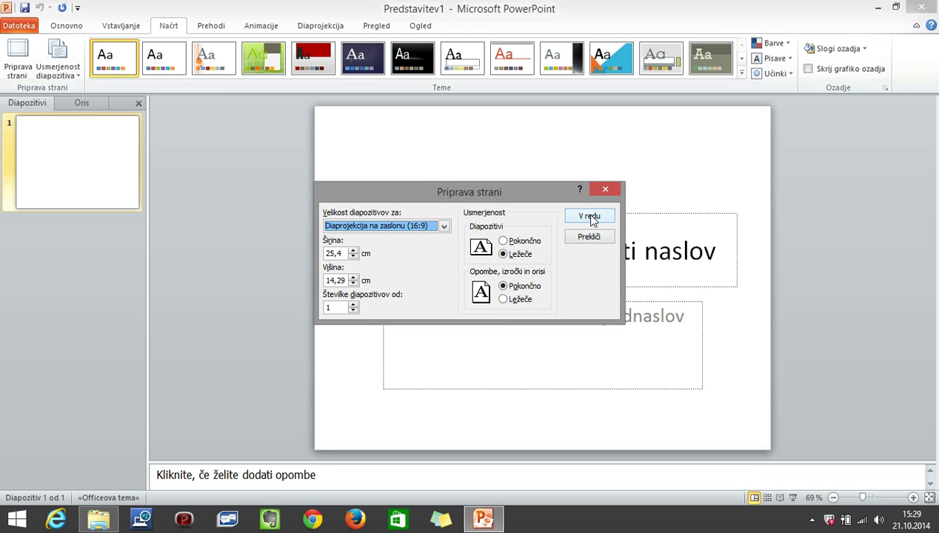
{"action": "left_click", "coordinate": [591, 217]}
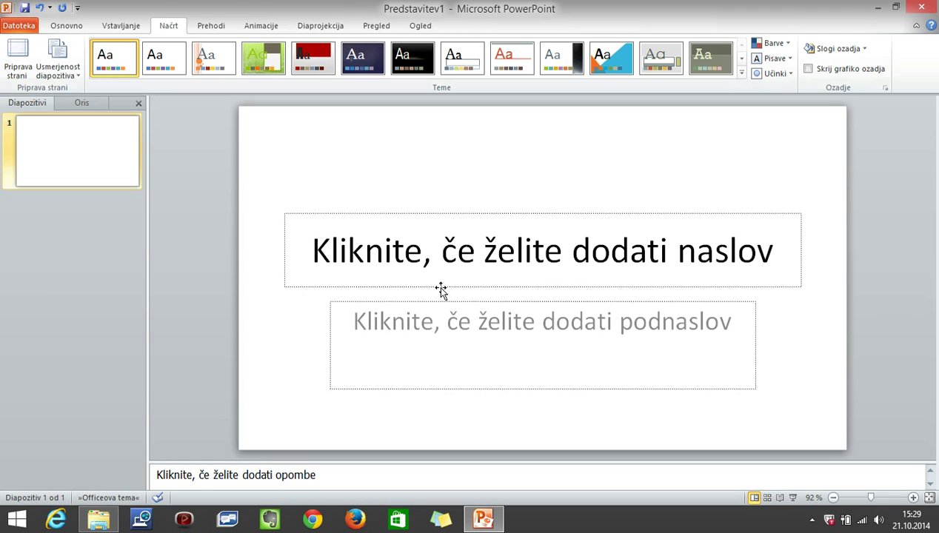
- Enter OBVESTILO as slide 1's title and TO JE SAMO TEST as its subtitle
{"action": "left_click", "coordinate": [431, 259]}
{"action": "type", "text": "O"}
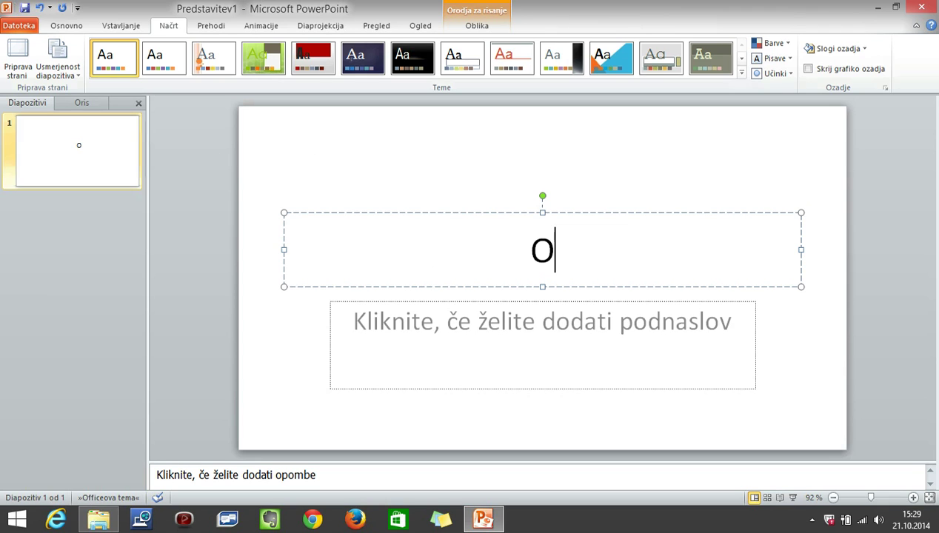
{"action": "type", "text": "BVEST"}
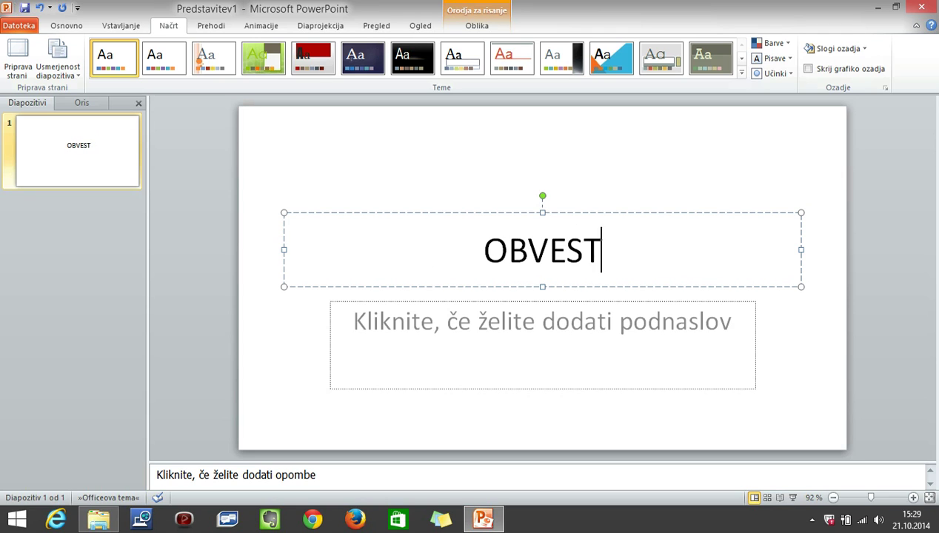
{"action": "type", "text": "ILO"}
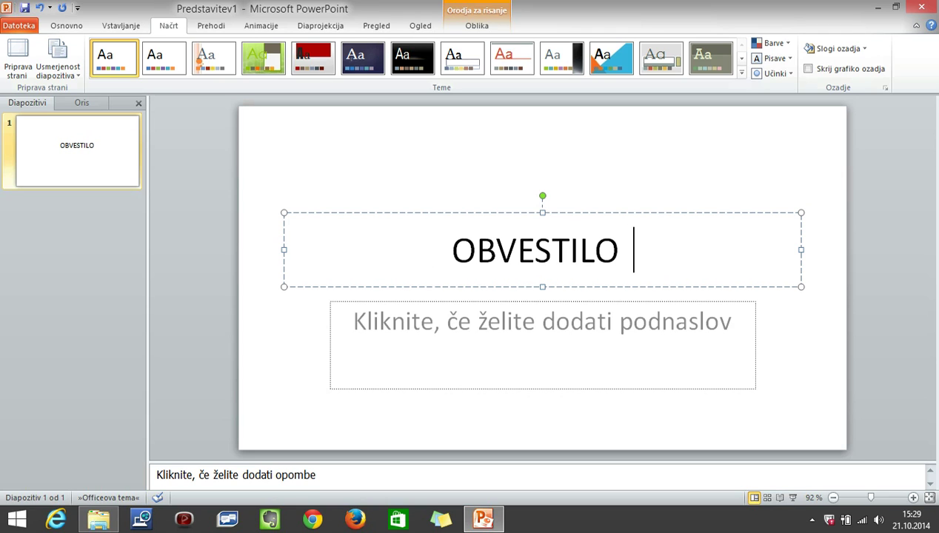
{"action": "left_click", "coordinate": [447, 347]}
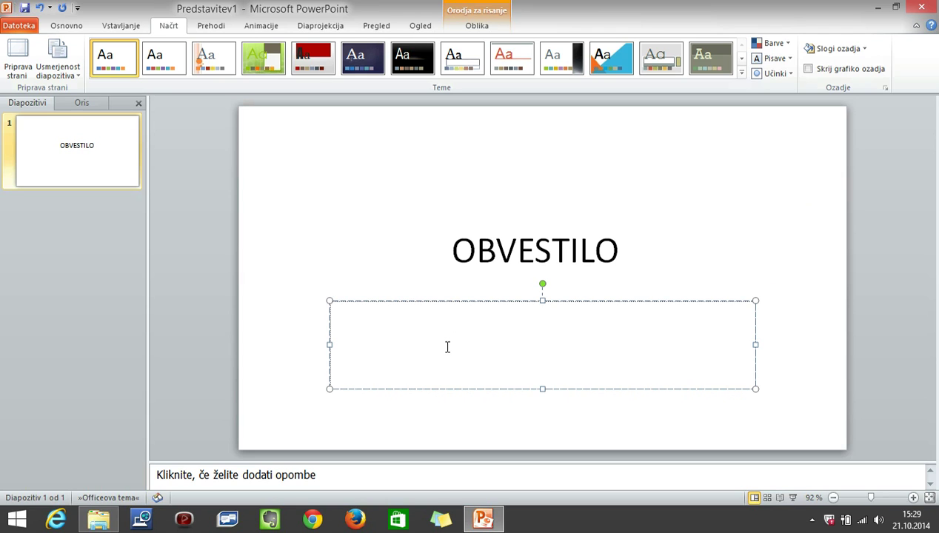
{"action": "type", "text": "T"}
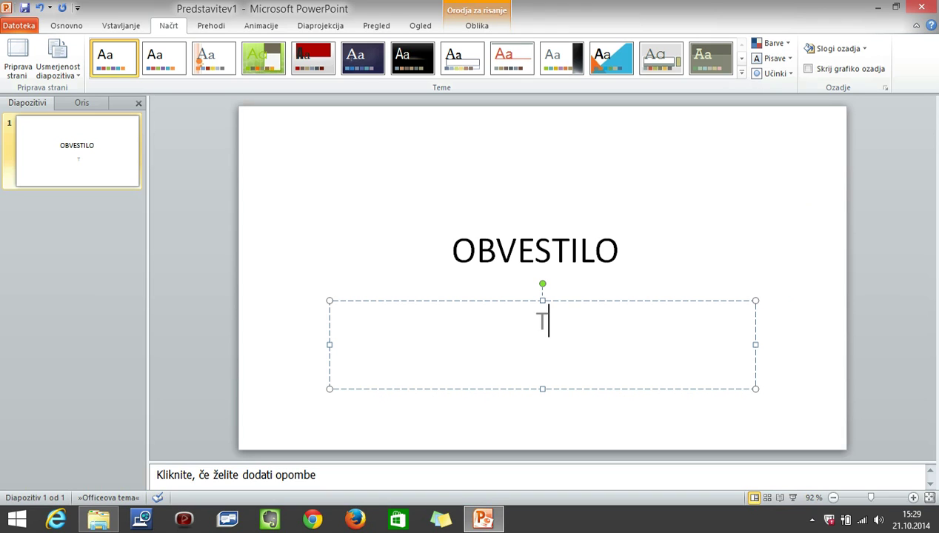
{"action": "type", "text": "O JE SAMO TEST"}
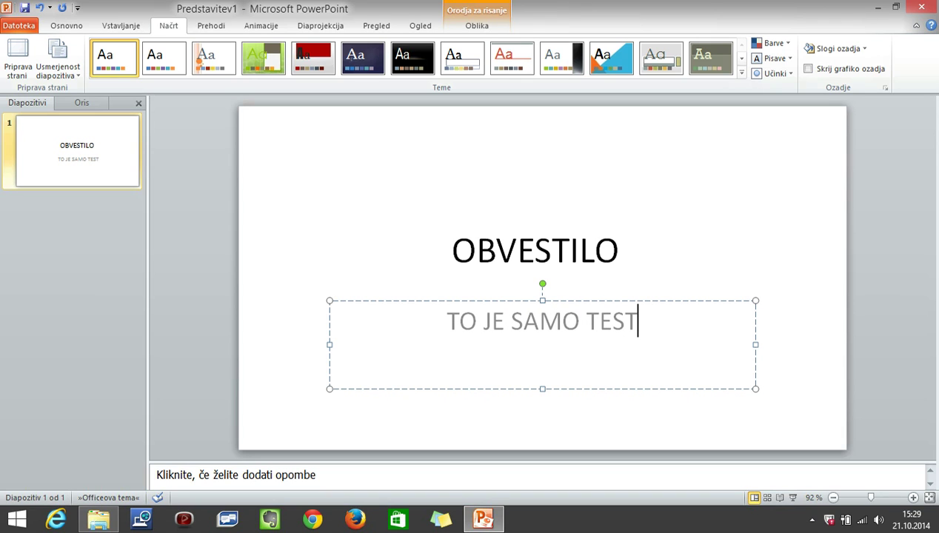
{"action": "left_click", "coordinate": [103, 164]}
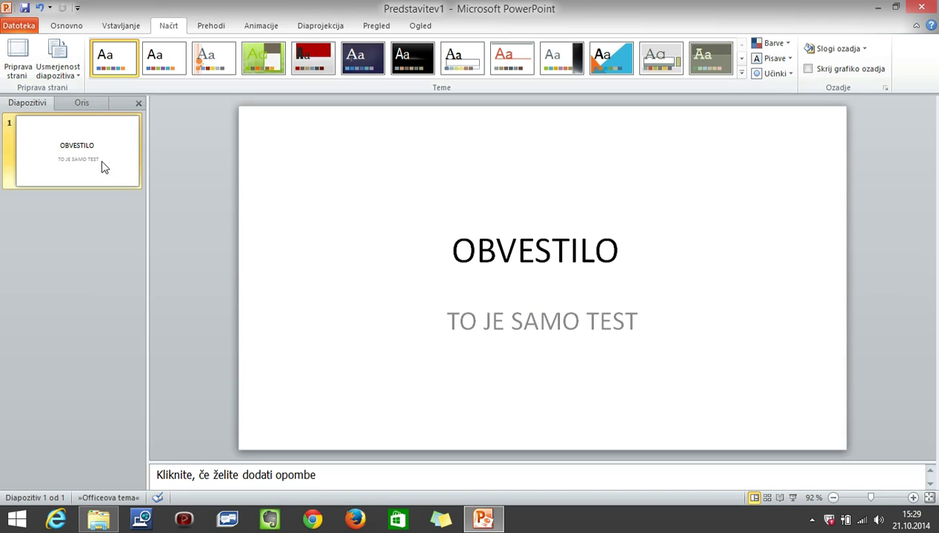
{"action": "left_click", "coordinate": [72, 25]}
- Add two new slides and title slide 2 PRVA STRAN
{"action": "left_click", "coordinate": [146, 57]}
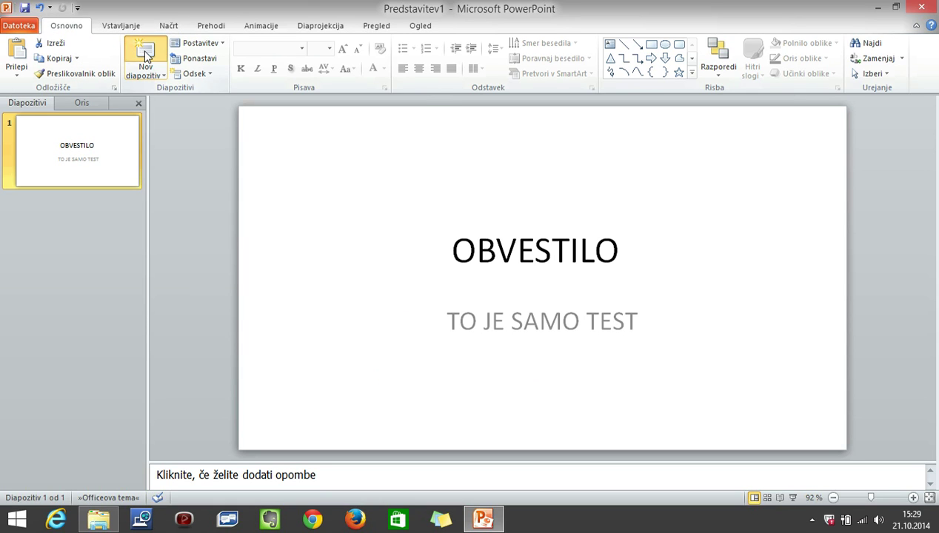
{"action": "left_click", "coordinate": [145, 57]}
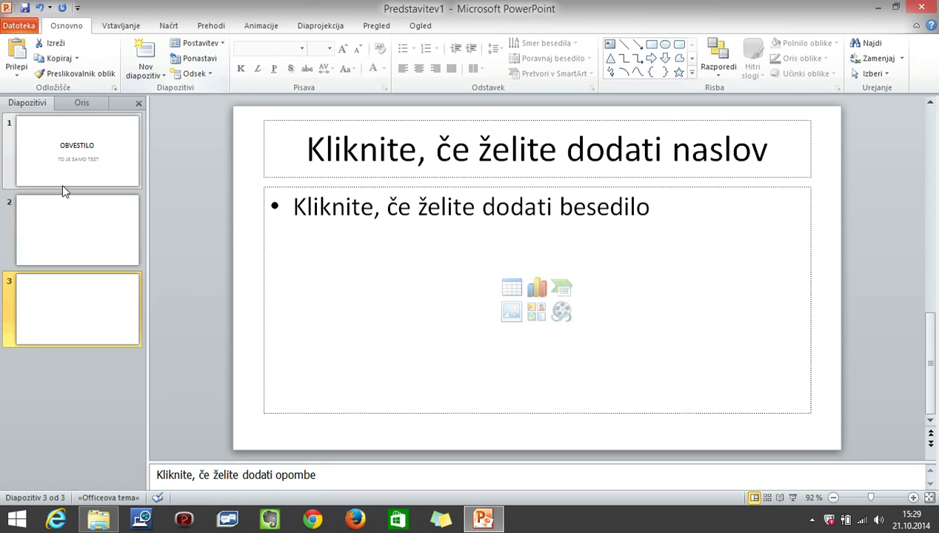
{"action": "left_click", "coordinate": [58, 229]}
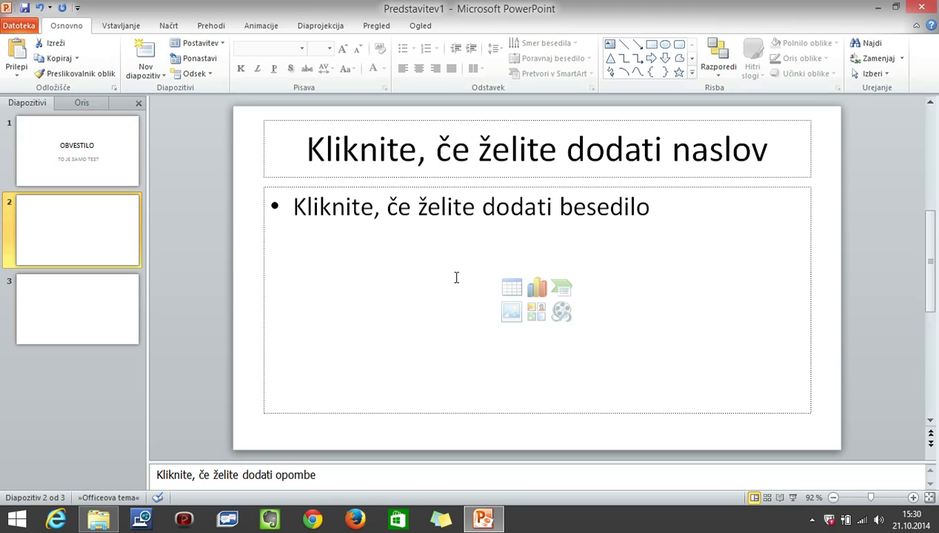
{"action": "left_click", "coordinate": [457, 156]}
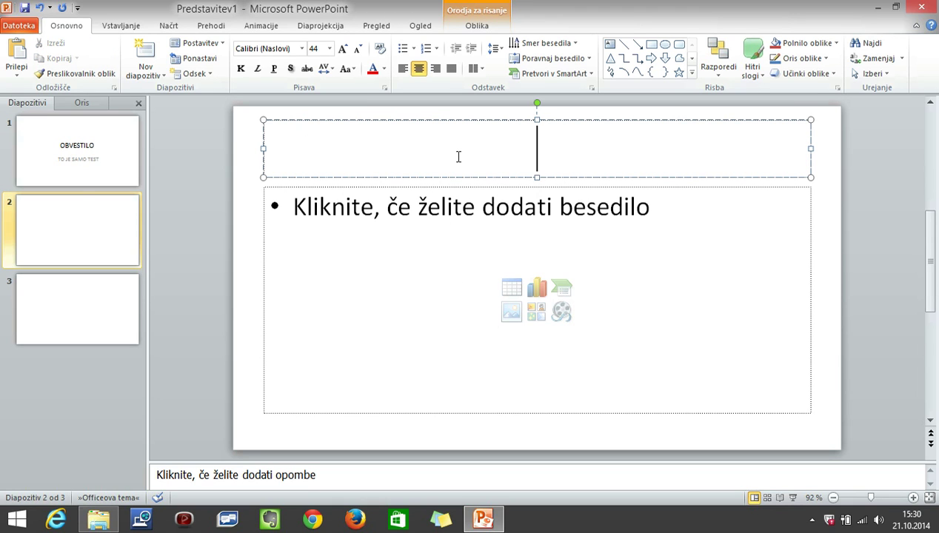
{"action": "type", "text": "PRVA STRAN"}
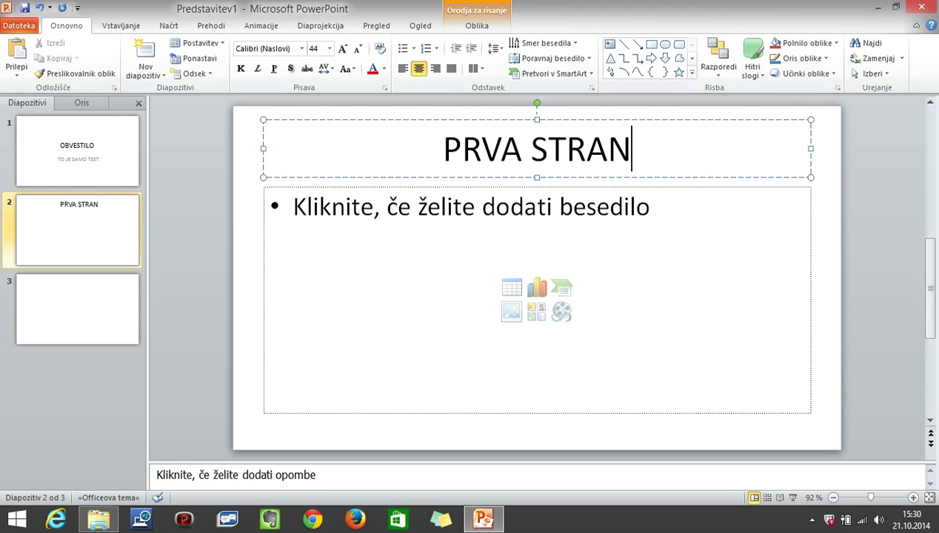
- Title slide 3 DRUGA STRAN, correcting the typo in the word STRAN
{"action": "left_click", "coordinate": [101, 317]}
{"action": "left_click", "coordinate": [414, 134]}
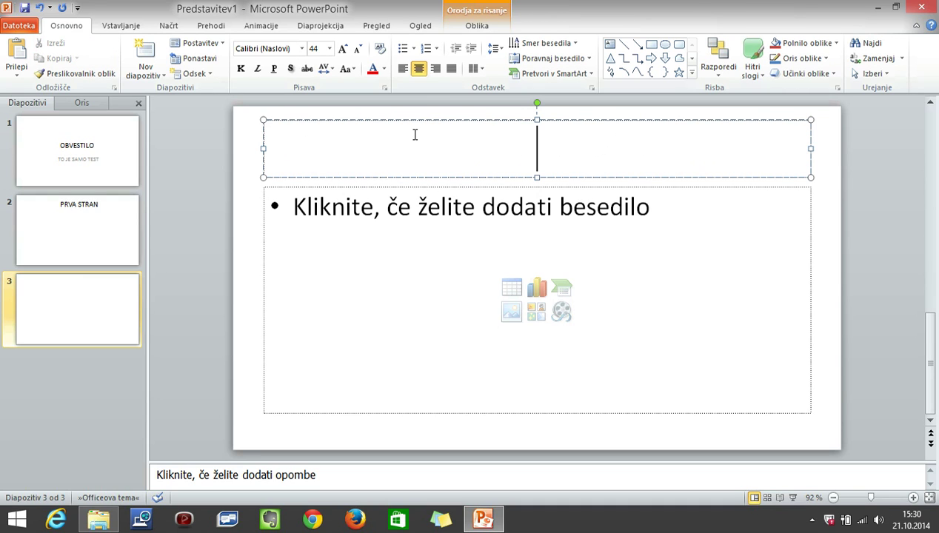
{"action": "type", "text": "DRUGA STAR"}
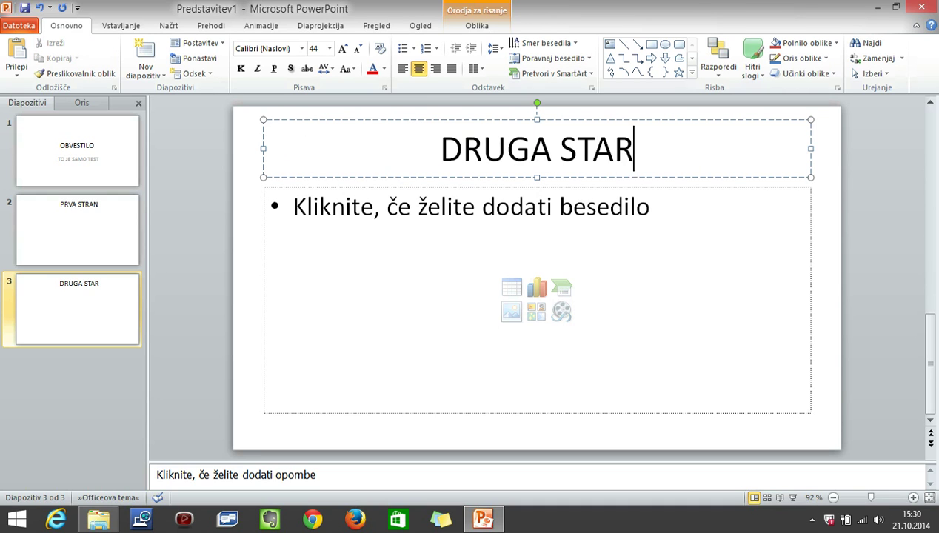
{"action": "type", "text": "N"}
{"action": "key", "text": "BackSpace"}
{"action": "key", "text": "BackSpace"}
{"action": "key", "text": "BackSpace"}
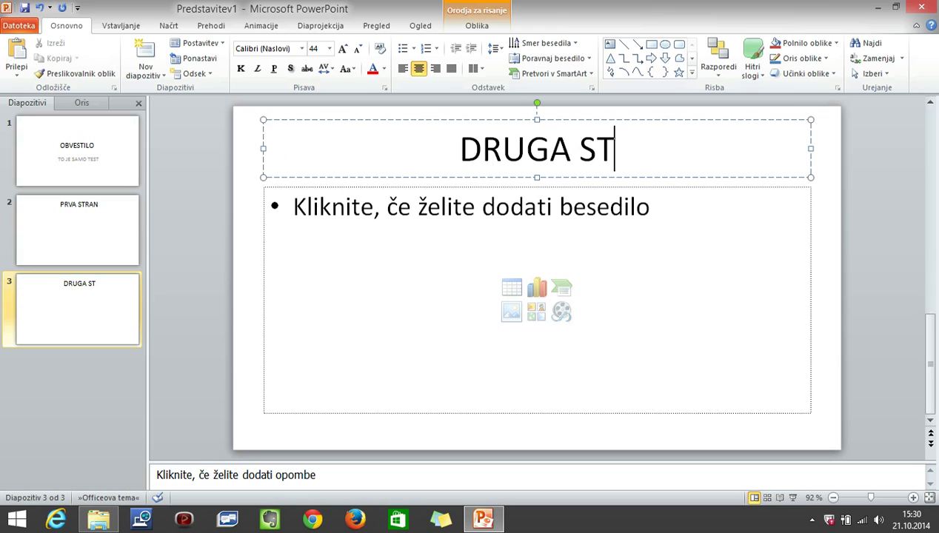
{"action": "type", "text": "RAN"}
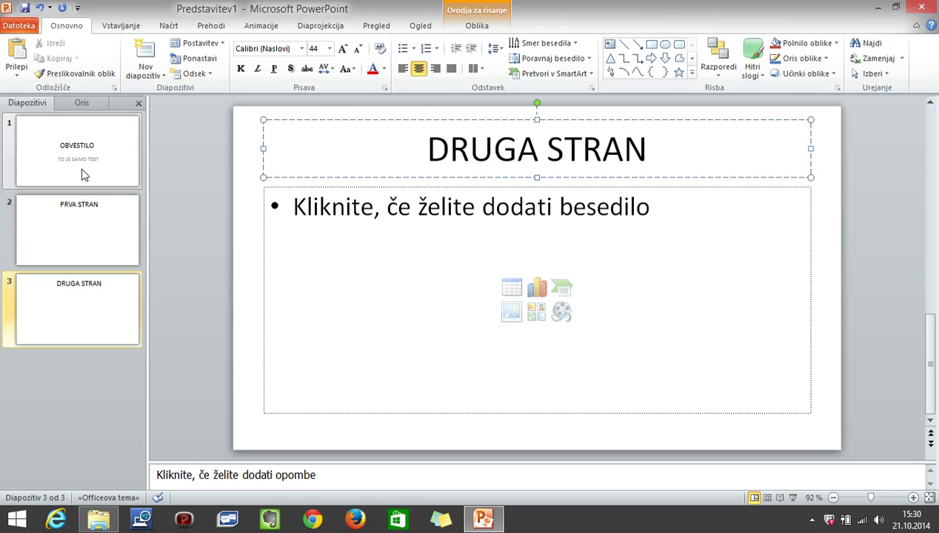
{"action": "left_click", "coordinate": [82, 174]}
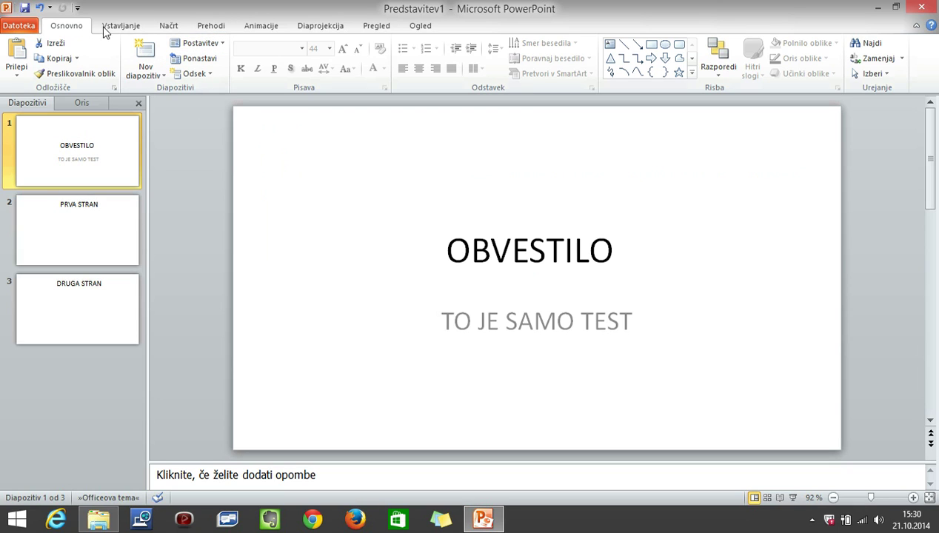
- Give slides 1 and 2 the Razdelitev transition, advancing on a timer instead of a mouse click
{"action": "left_click", "coordinate": [211, 28]}
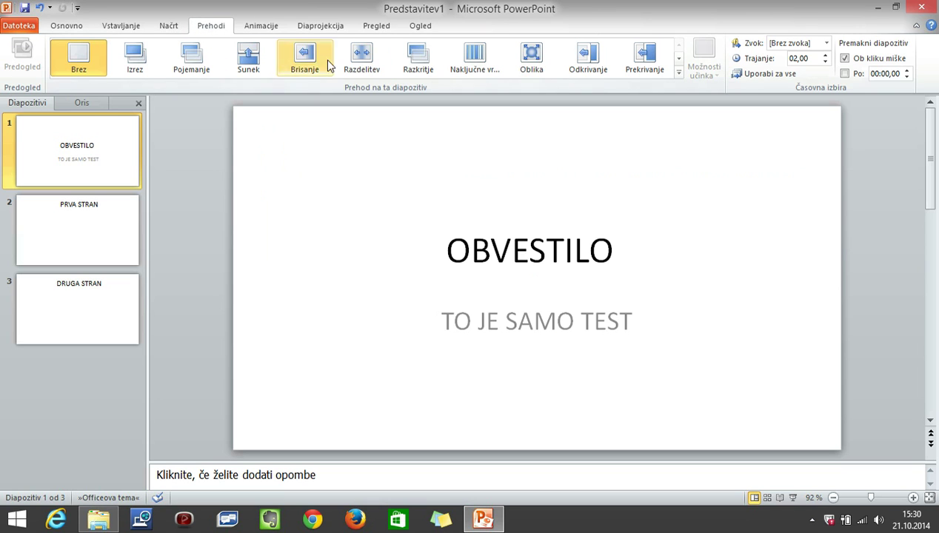
{"action": "left_click", "coordinate": [356, 65]}
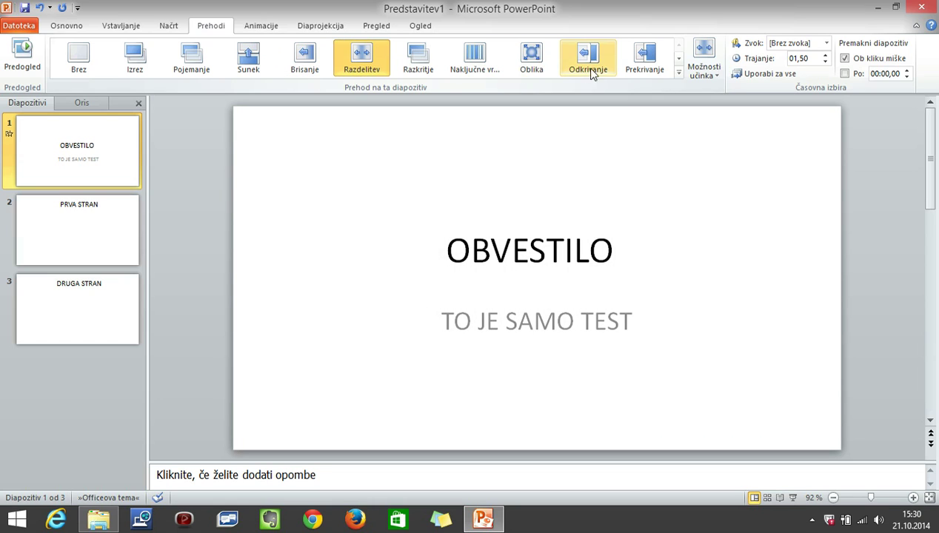
{"action": "left_click", "coordinate": [845, 59]}
{"action": "type", "text": "4"}
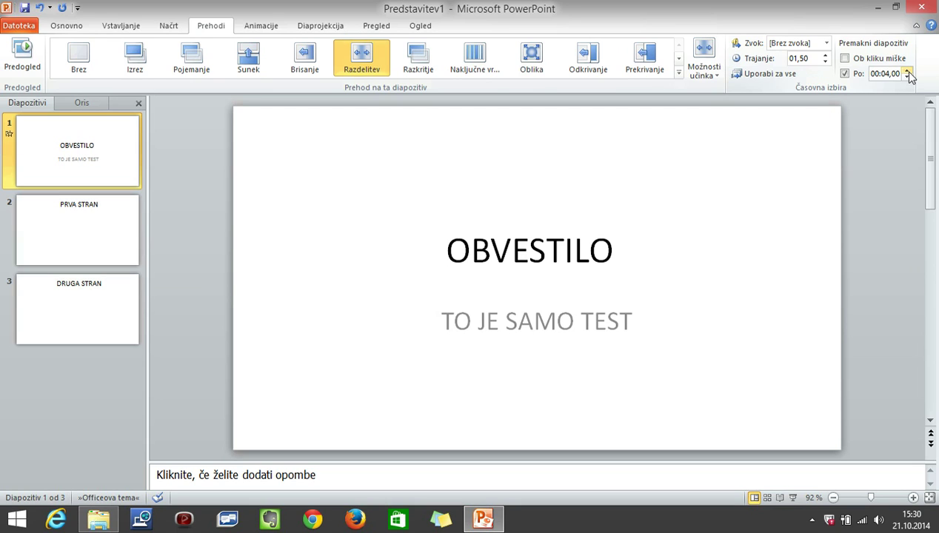
{"action": "left_click", "coordinate": [88, 233]}
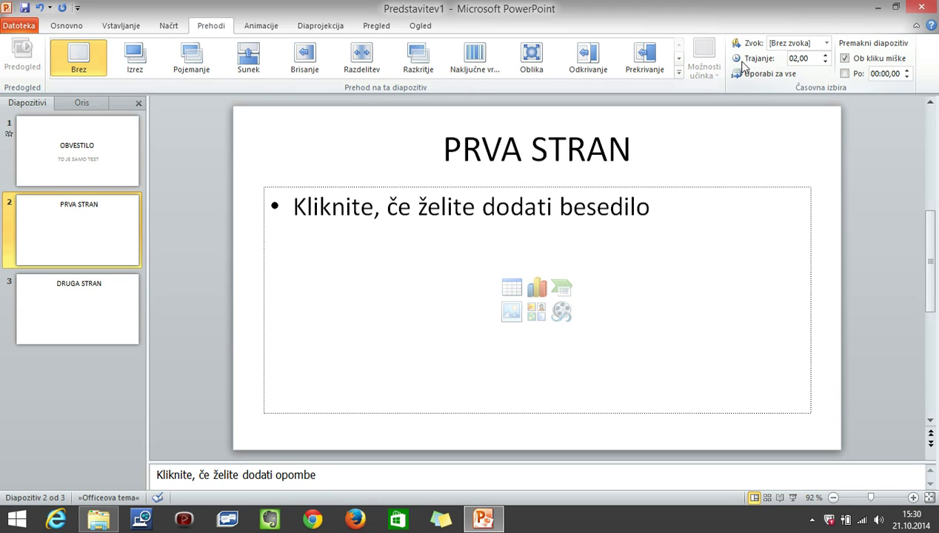
{"action": "left_click", "coordinate": [374, 67]}
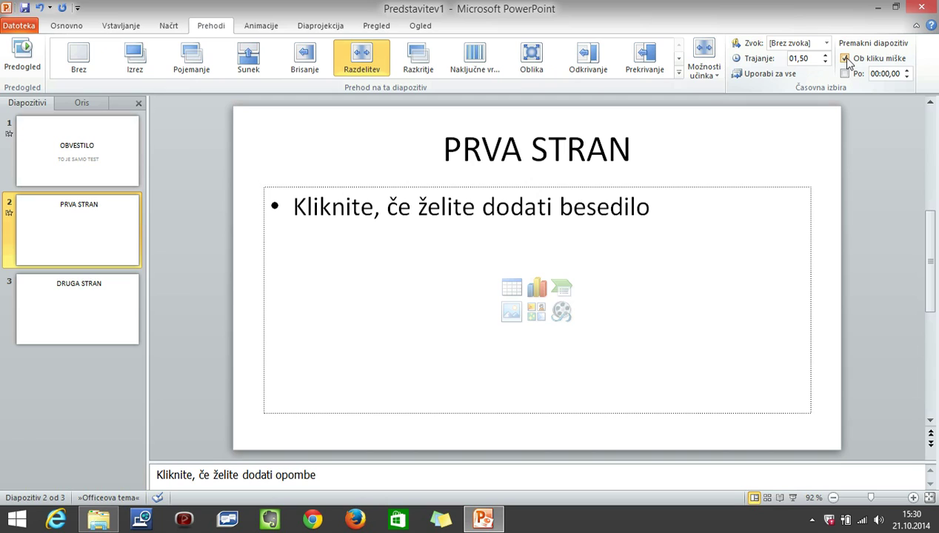
{"action": "left_click", "coordinate": [845, 58]}
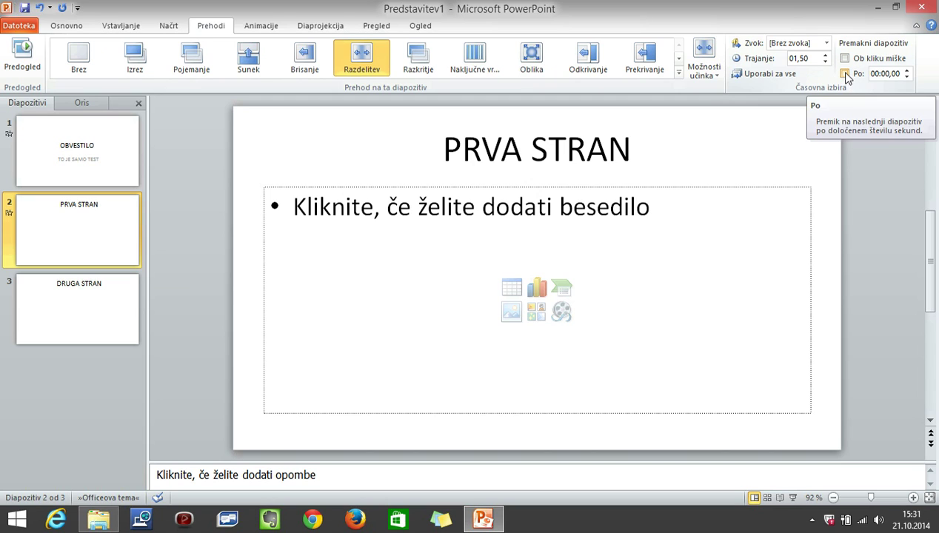
{"action": "left_click", "coordinate": [845, 74]}
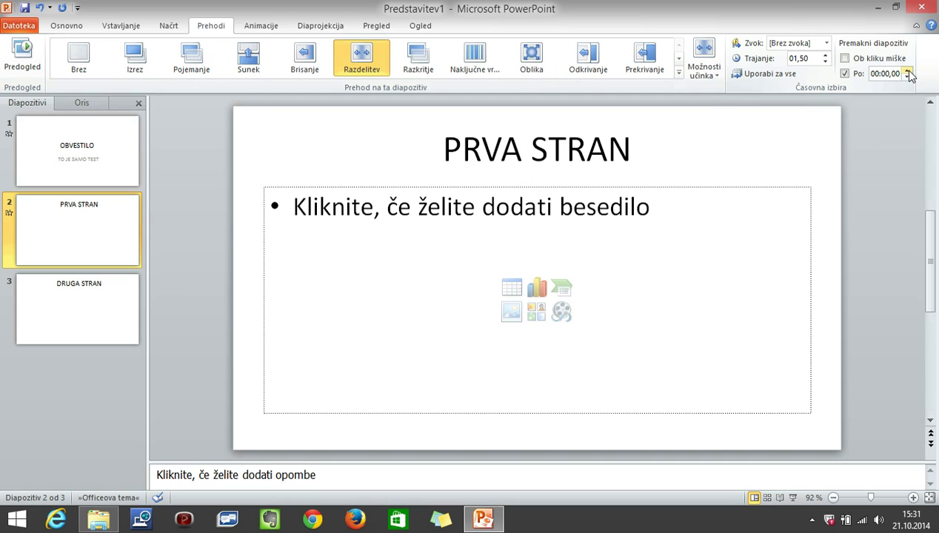
- Give slide 3 the Izrez transition, advancing automatically after 2 seconds instead of on click
{"action": "left_click", "coordinate": [63, 330]}
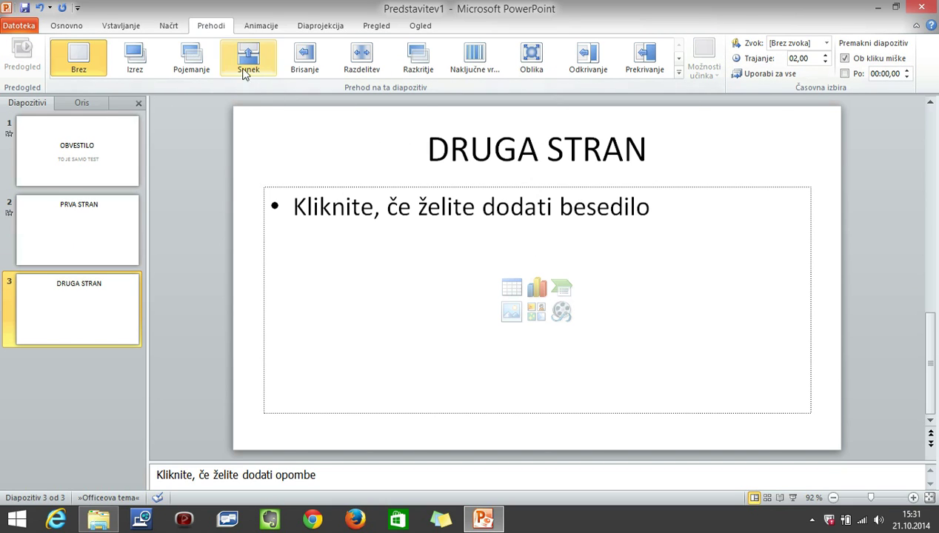
{"action": "left_click", "coordinate": [135, 66]}
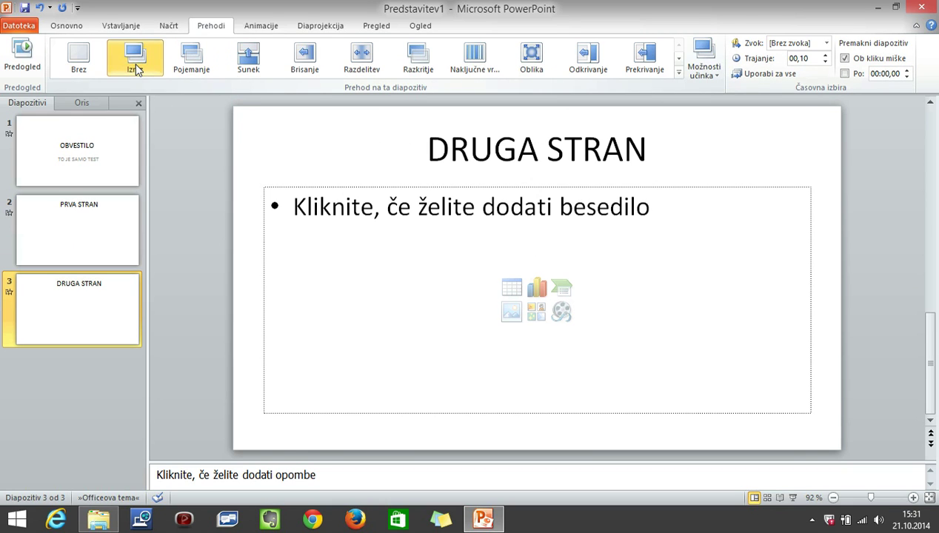
{"action": "left_click", "coordinate": [132, 68]}
{"action": "left_click", "coordinate": [846, 59]}
{"action": "left_click", "coordinate": [844, 73]}
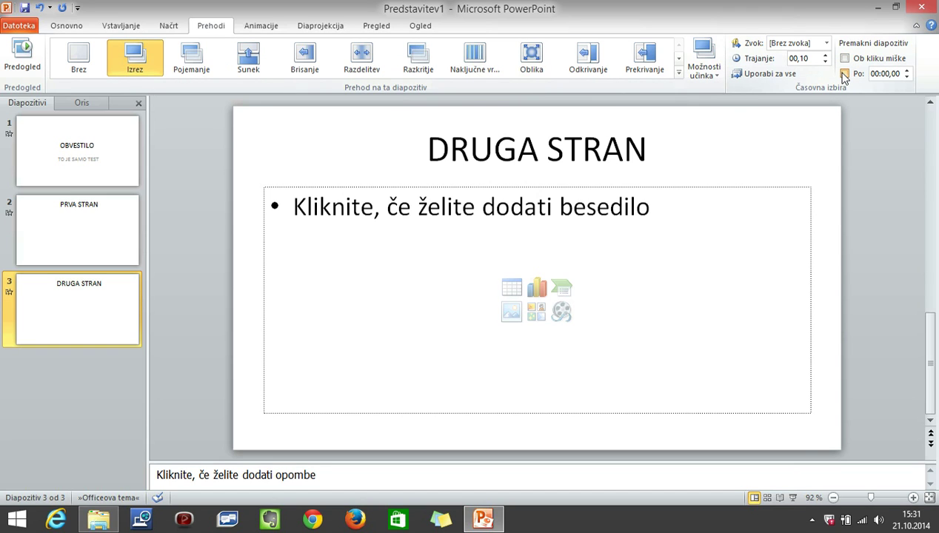
{"action": "left_click", "coordinate": [907, 71]}
{"action": "left_click", "coordinate": [907, 71]}
{"action": "left_click", "coordinate": [71, 140]}
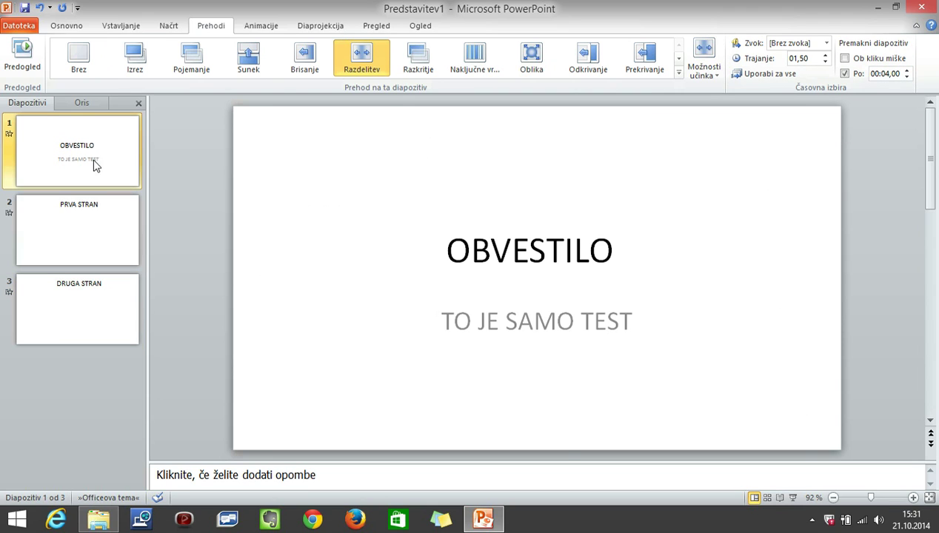
- Run the slide show from OBVESTILO through PRVA STRAN and DRUGA STRAN to the end, then exit
{"action": "left_click", "coordinate": [792, 498]}
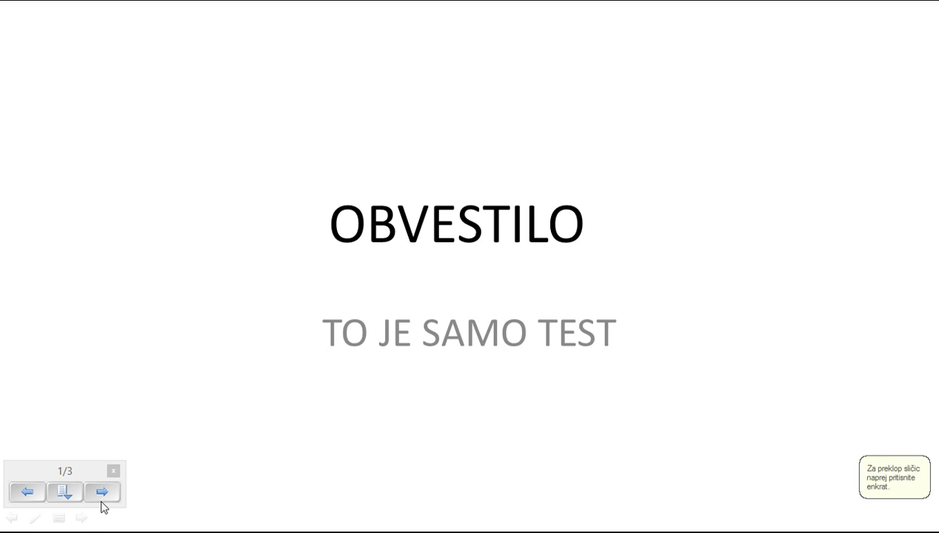
{"action": "left_click", "coordinate": [71, 501]}
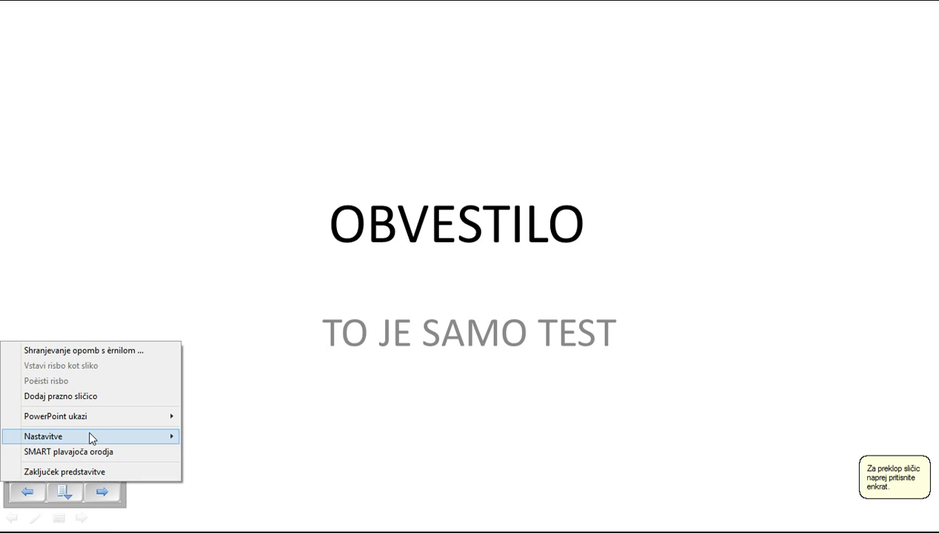
{"action": "left_click", "coordinate": [73, 501]}
{"action": "left_click", "coordinate": [73, 502]}
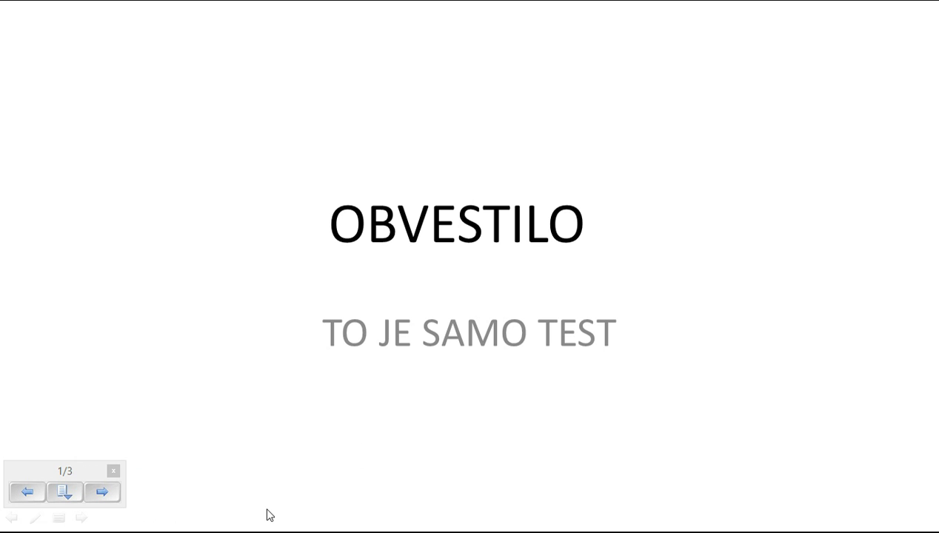
{"action": "key", "text": "Right"}
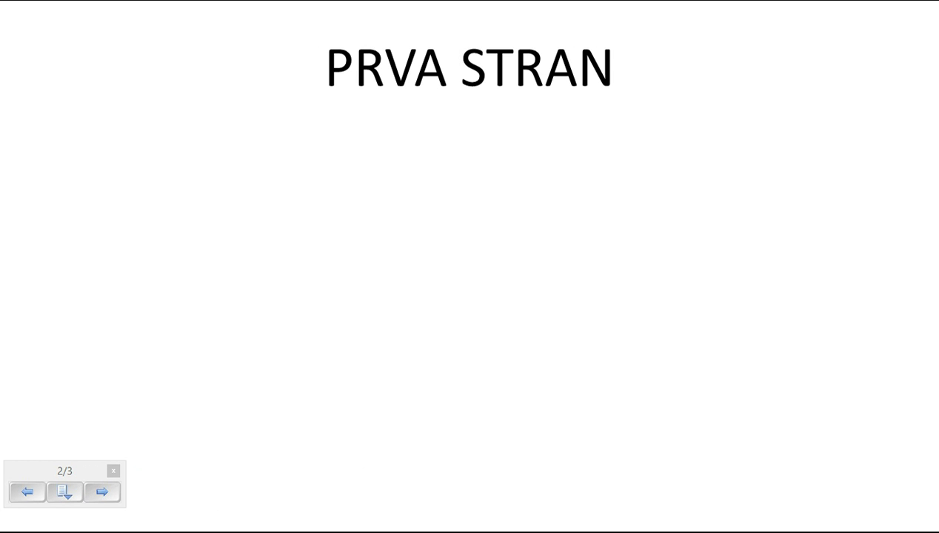
{"action": "key", "text": "Right"}
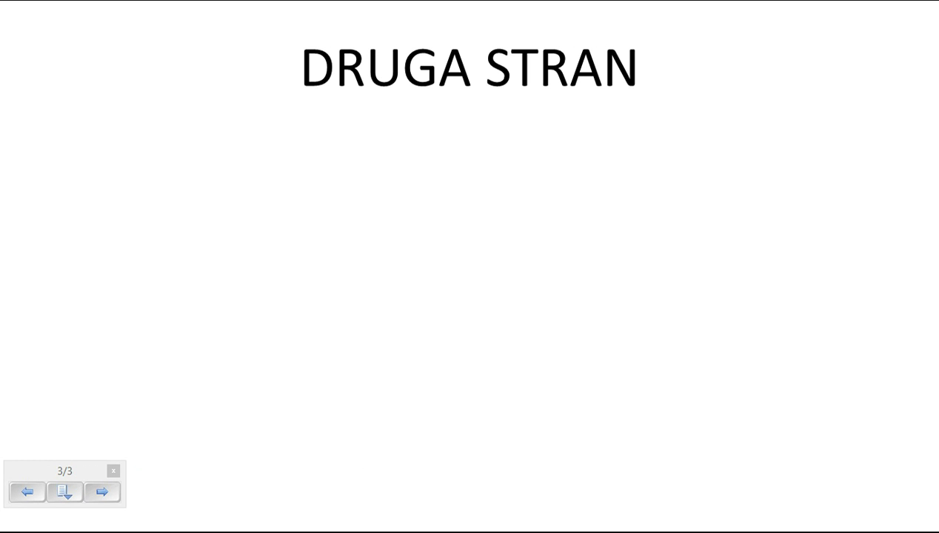
{"action": "key", "text": "Right"}
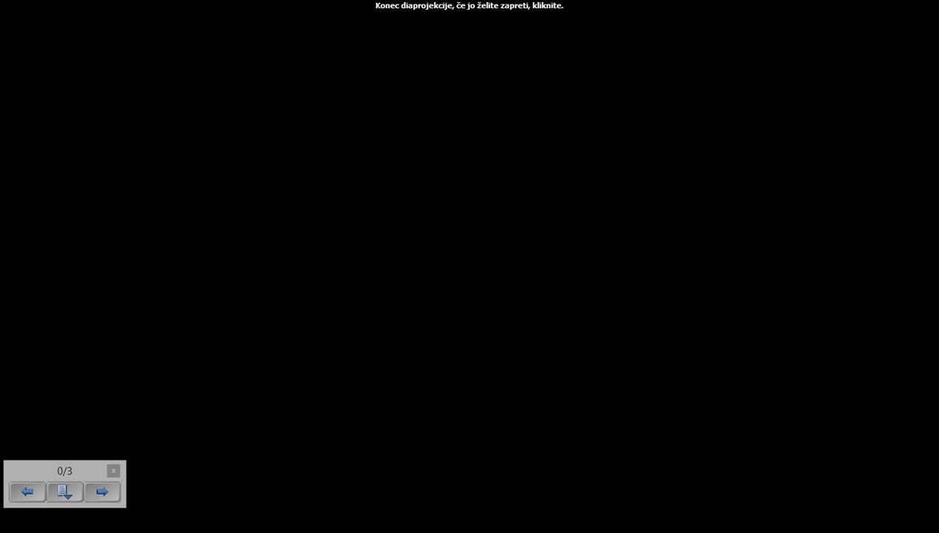
{"action": "key", "text": "Right"}
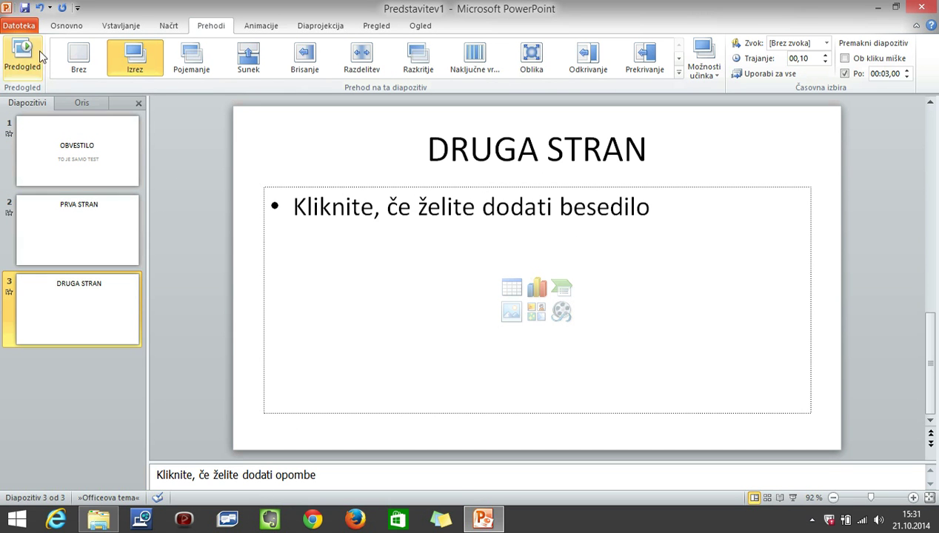
- Save the presentation as OBVESTILO.pptx in Documents, overwriting the existing file
{"action": "left_click", "coordinate": [19, 29]}
{"action": "key", "text": "Escape"}
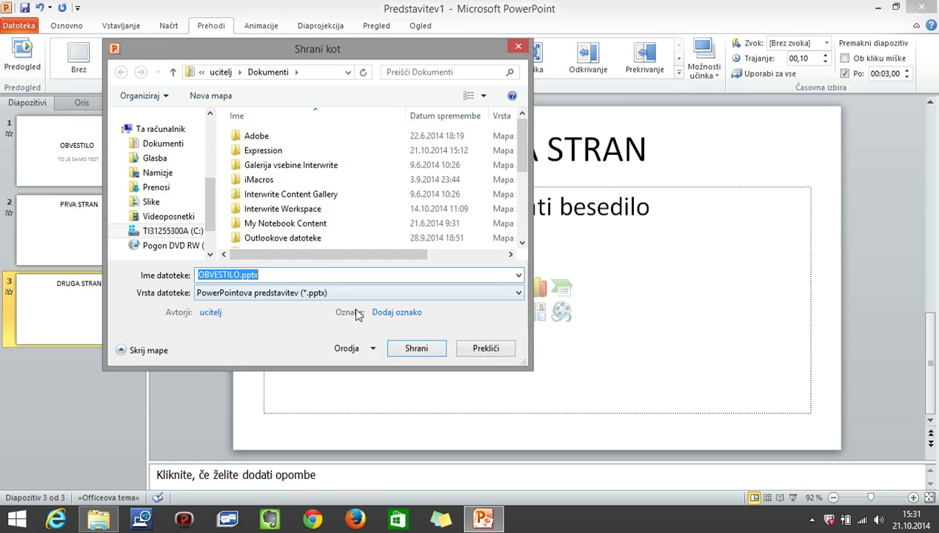
{"action": "left_click", "coordinate": [405, 354]}
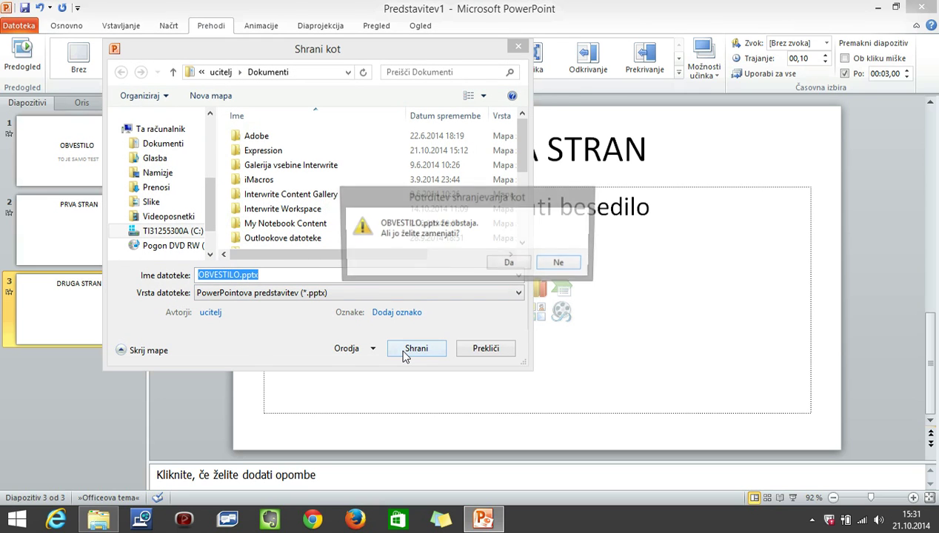
{"action": "left_click", "coordinate": [510, 264]}
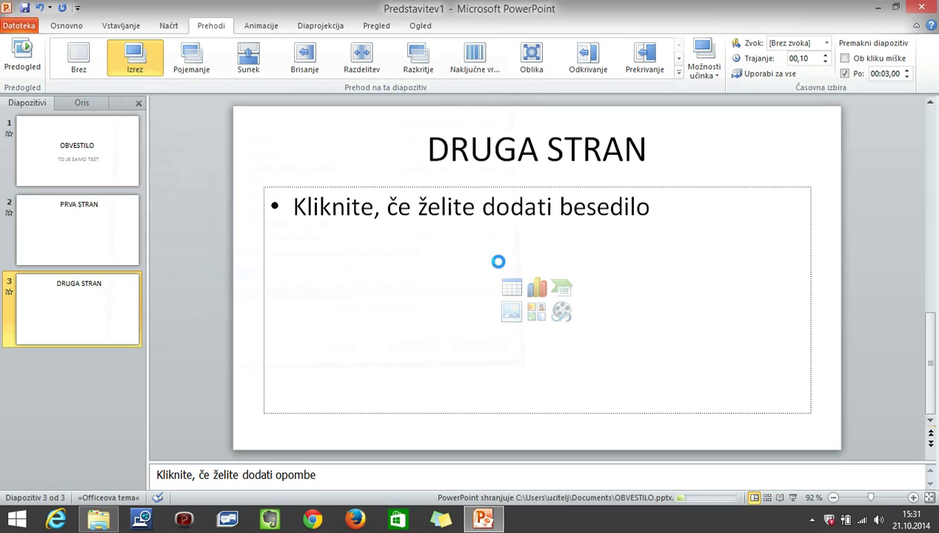
- Save the presentation as Windows Media Video OBVESTILO.wmv, replacing the existing video file
{"action": "left_click", "coordinate": [18, 25]}
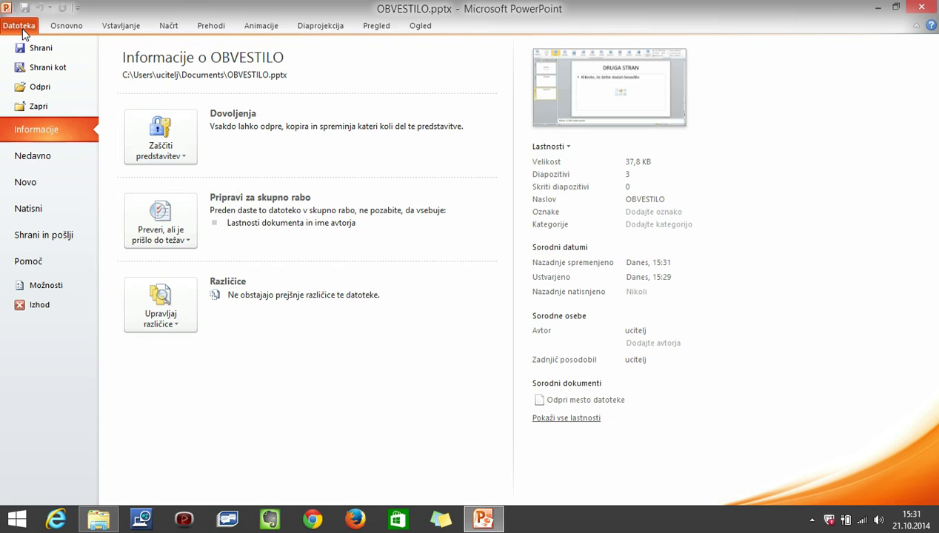
{"action": "left_click", "coordinate": [40, 66]}
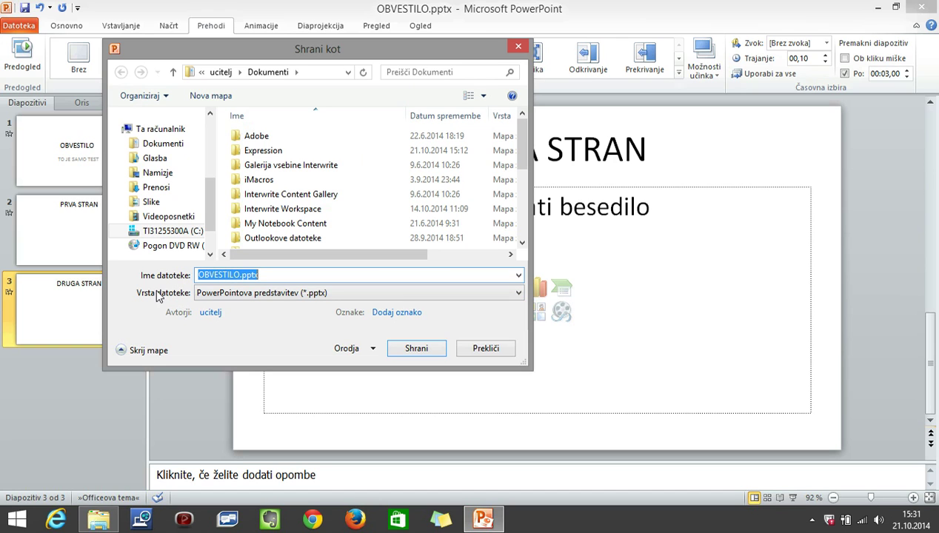
{"action": "left_click", "coordinate": [519, 296]}
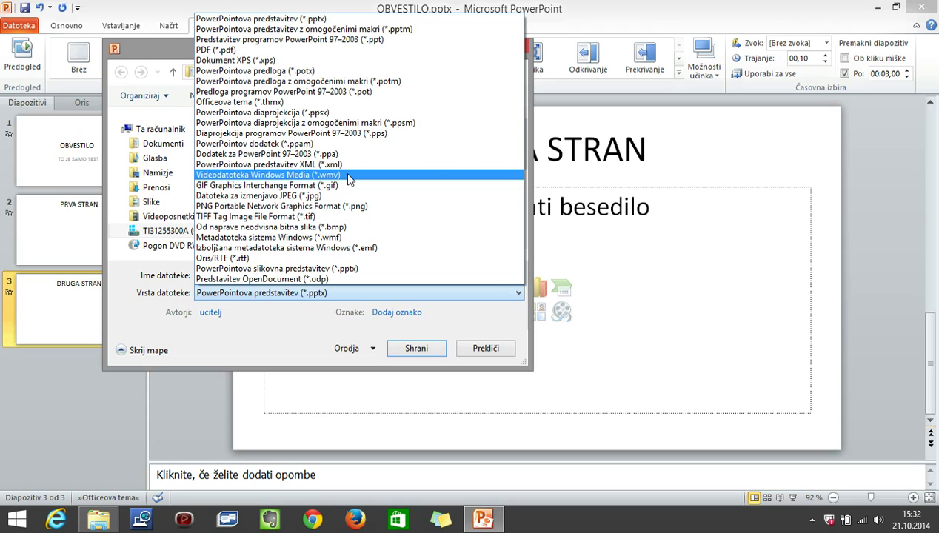
{"action": "left_click", "coordinate": [349, 179]}
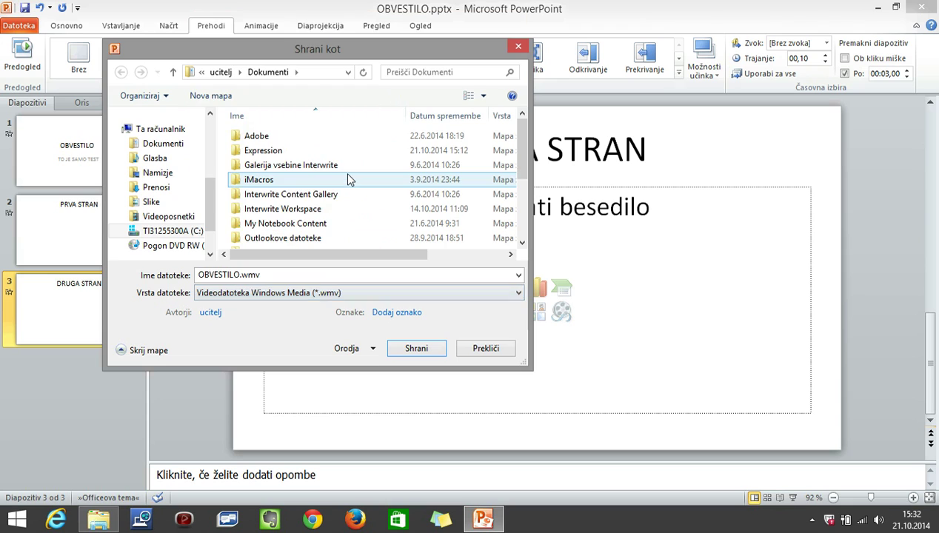
{"action": "left_click", "coordinate": [413, 353]}
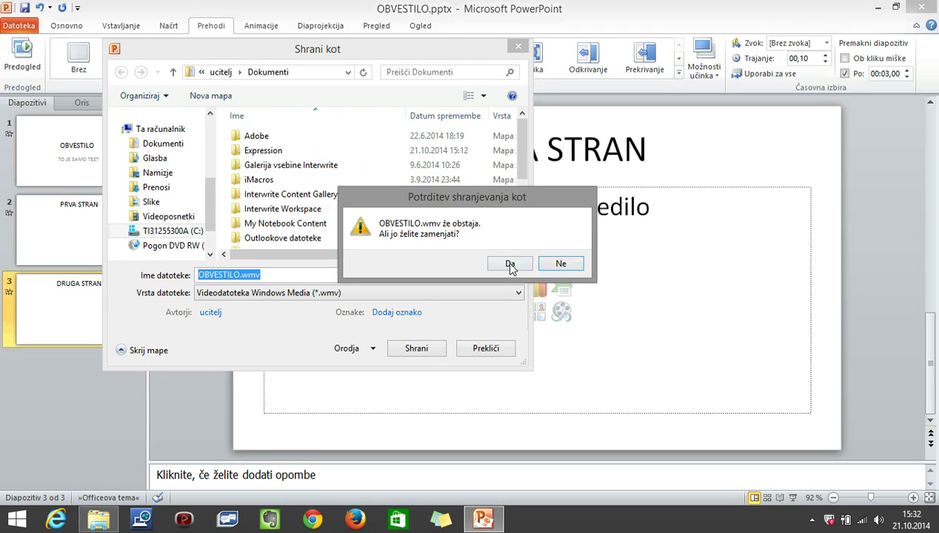
{"action": "left_click", "coordinate": [509, 265]}
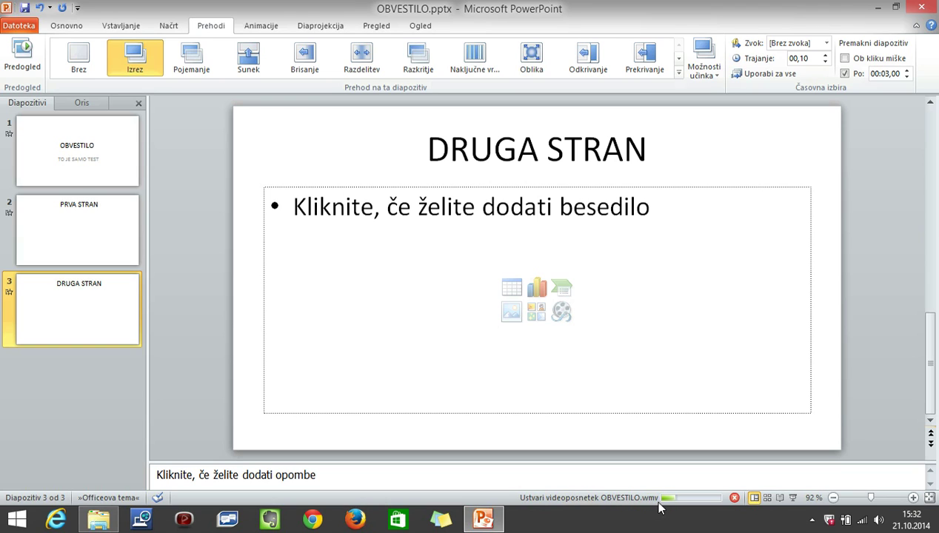
- Type an e-mail address into slide 3's content box so AutoCorrect turns it into a hyperlink
{"action": "left_click", "coordinate": [464, 214]}
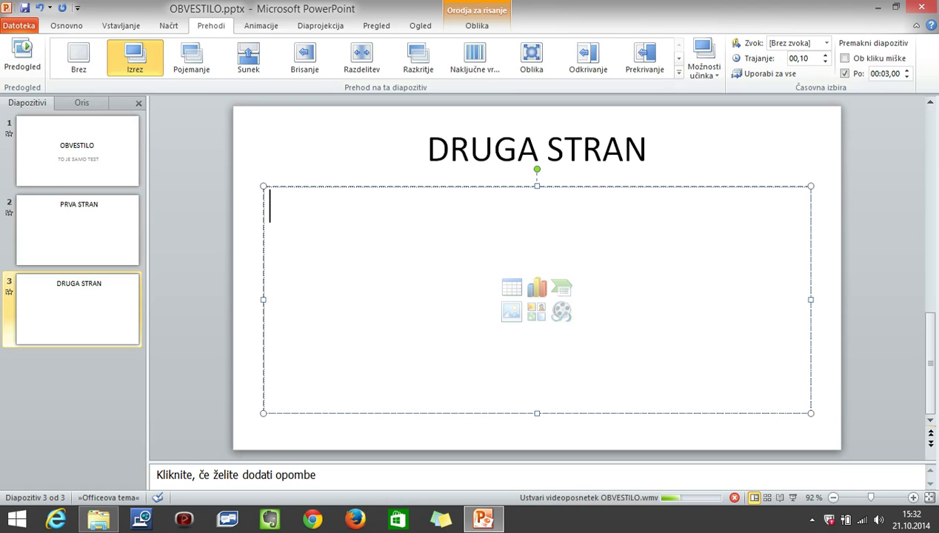
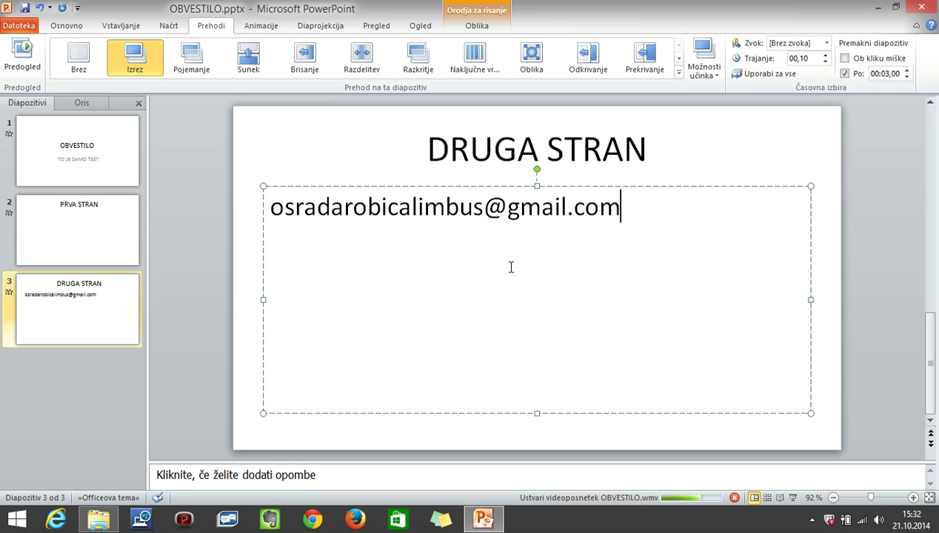
{"action": "key", "text": "Return"}
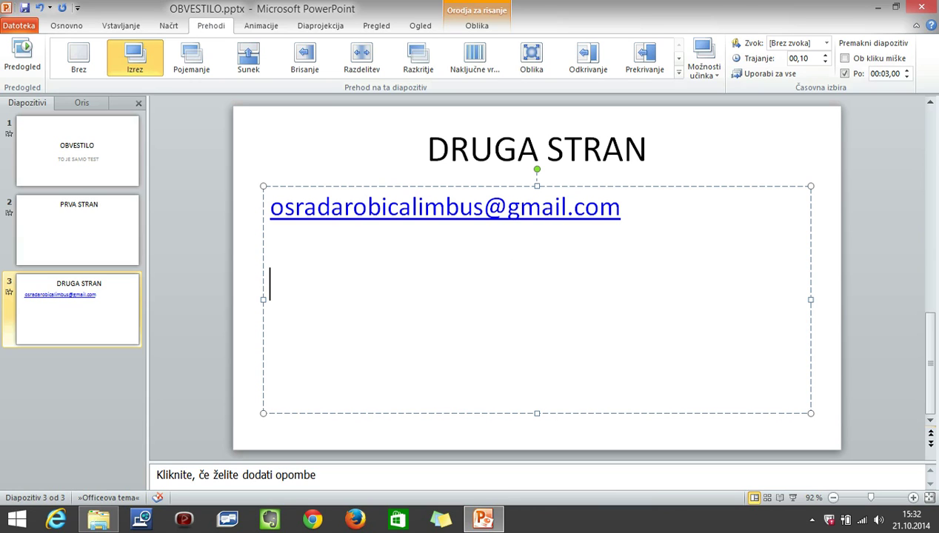